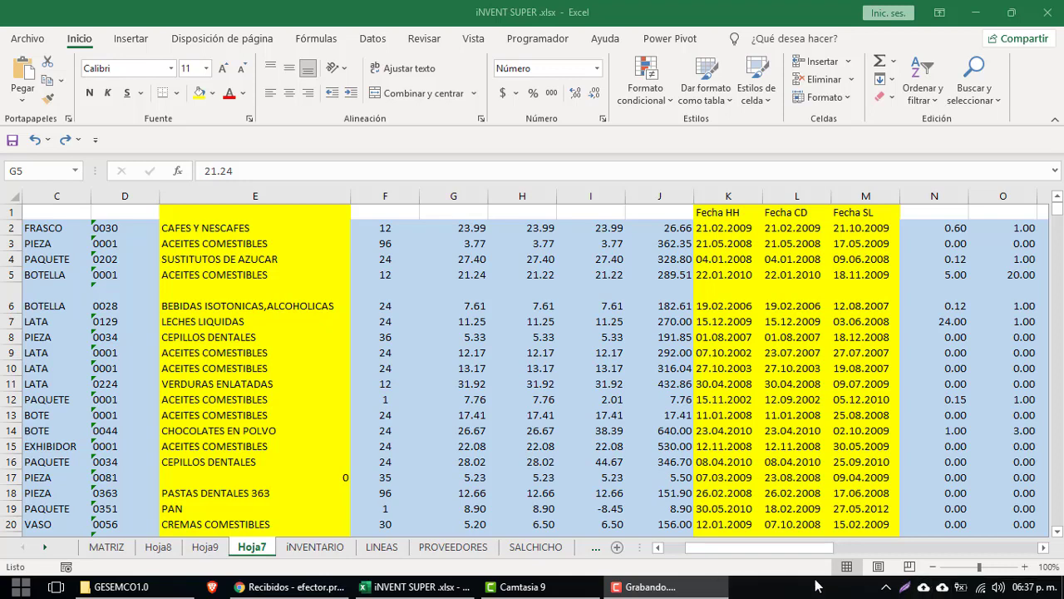
# Step: Inspect the category names in E2, E10 and E3, then select all of column E
pyautogui.click(290, 230)
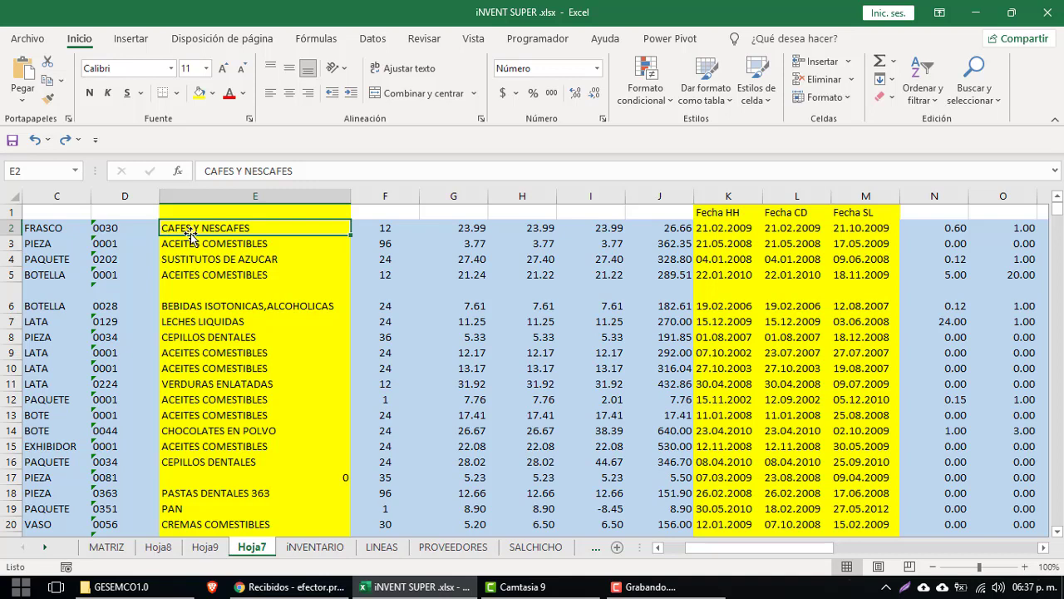
pyautogui.click(209, 367)
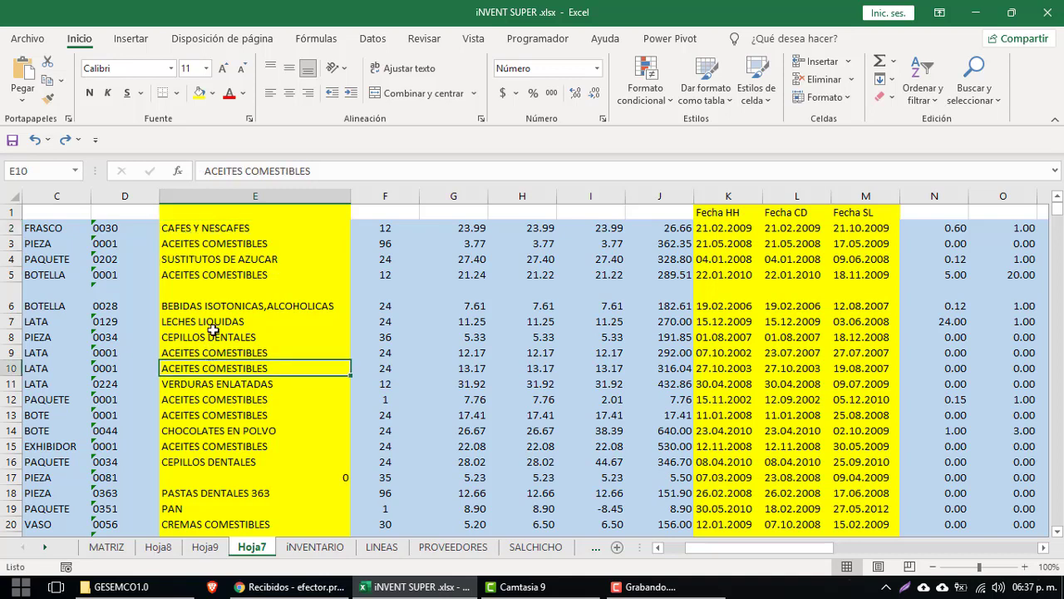
pyautogui.click(251, 244)
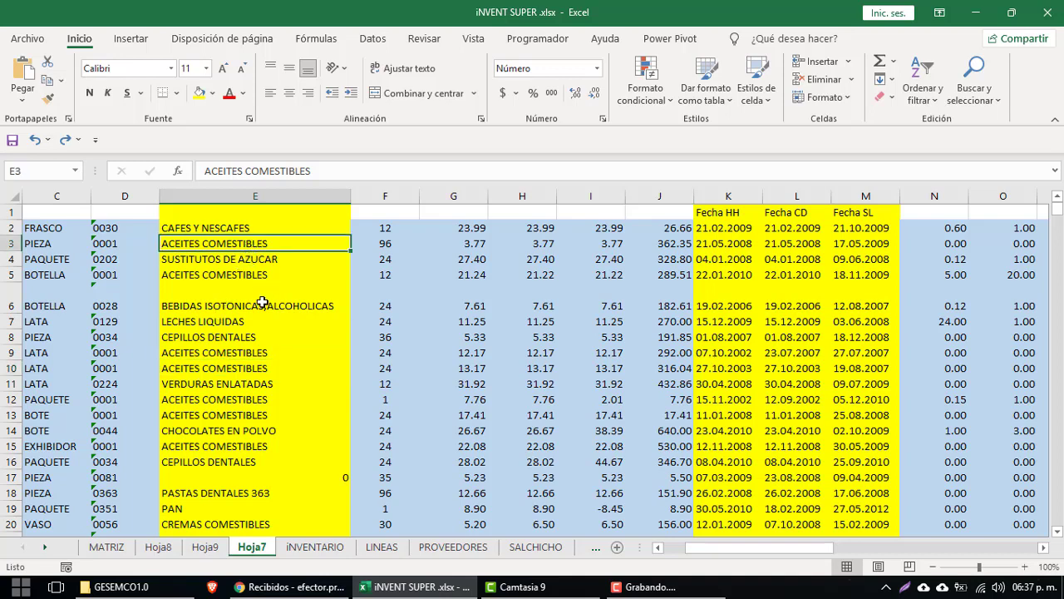
pyautogui.click(272, 198)
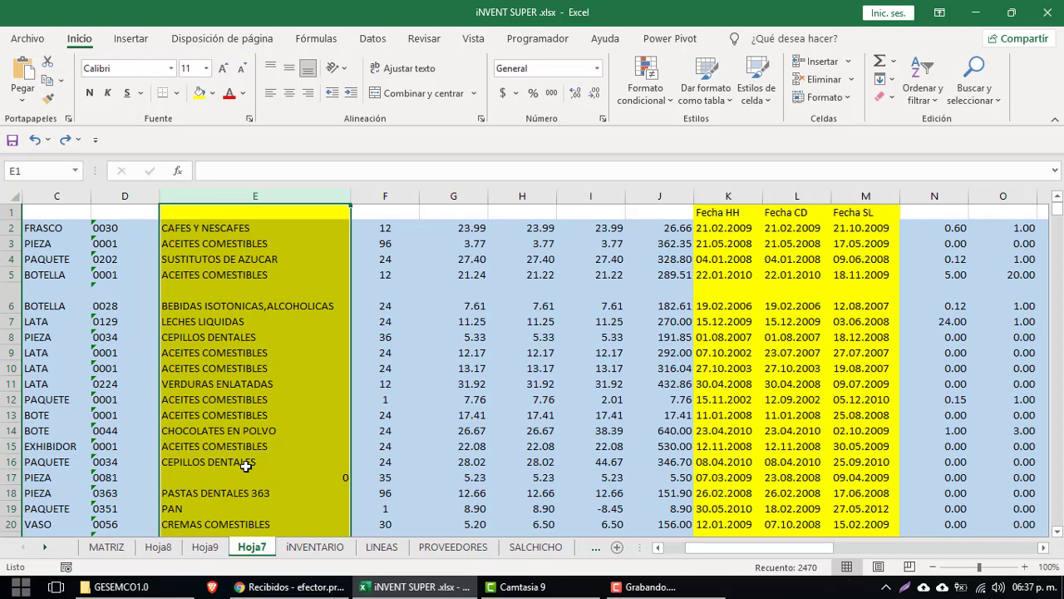
# Step: Replace every space in column E with nothing via Ctrl+B (2526 replacements)
pyautogui.hotkey('ctrl', 'b')
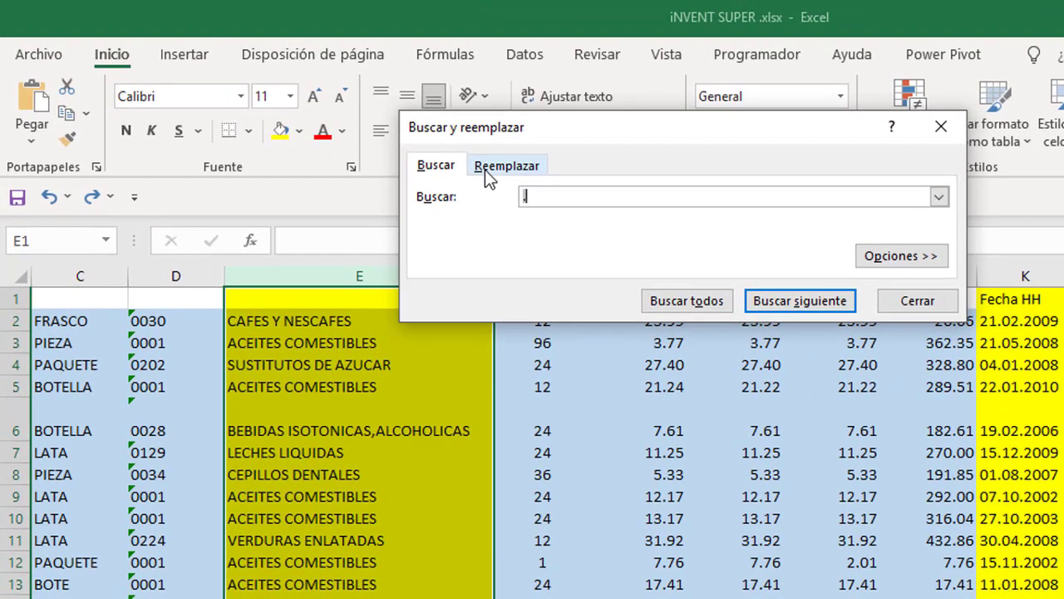
pyautogui.click(486, 170)
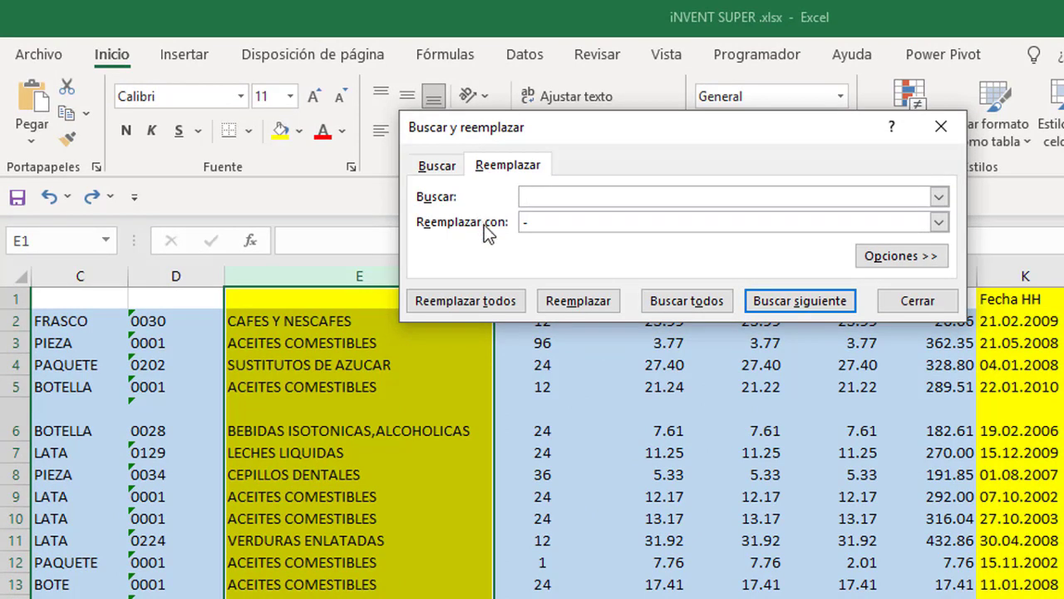
pyautogui.click(539, 217)
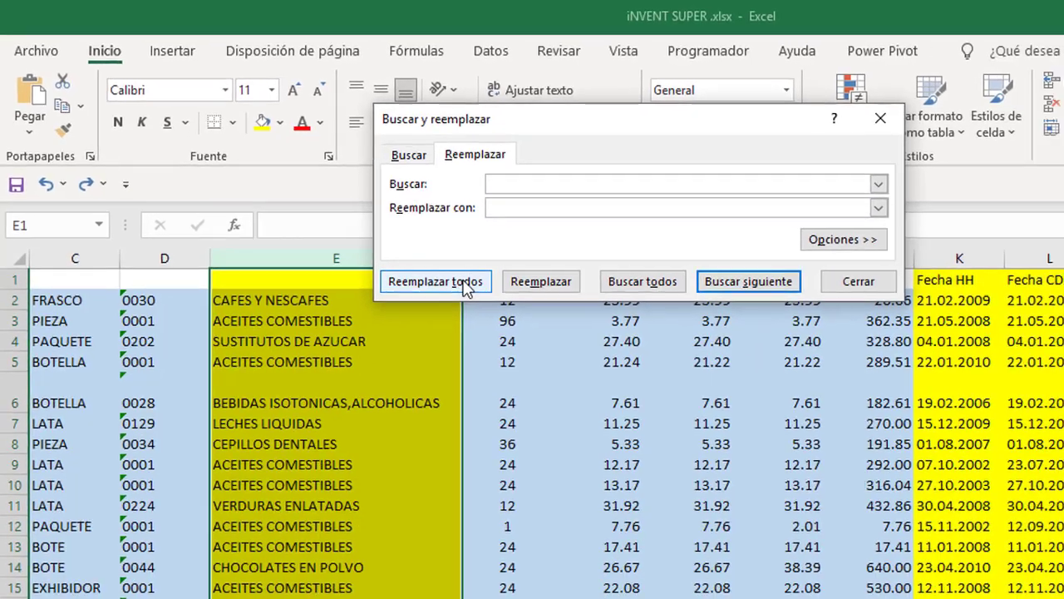
pyautogui.click(463, 285)
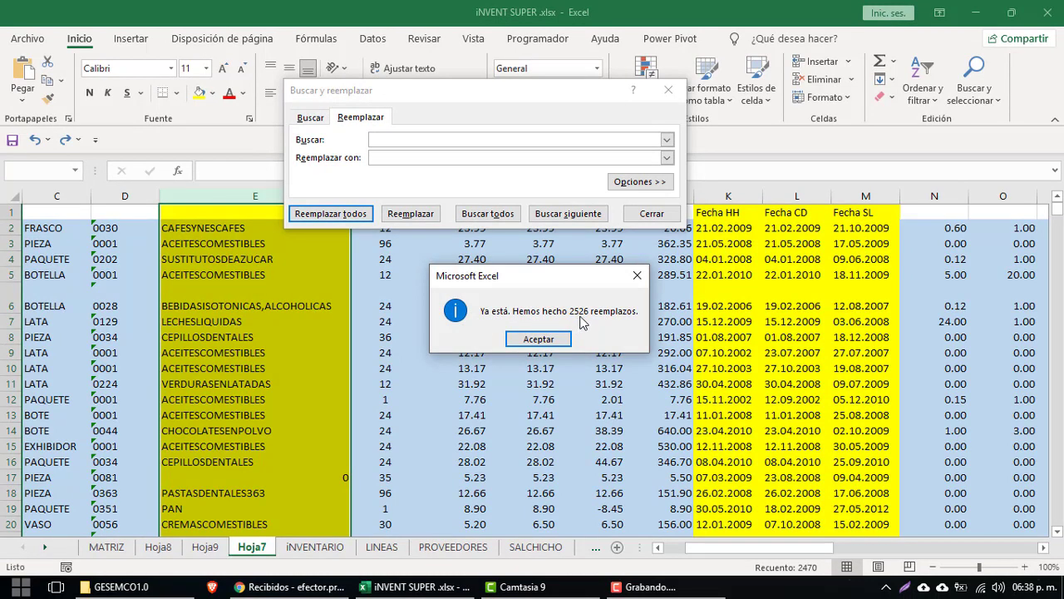
pyautogui.click(539, 340)
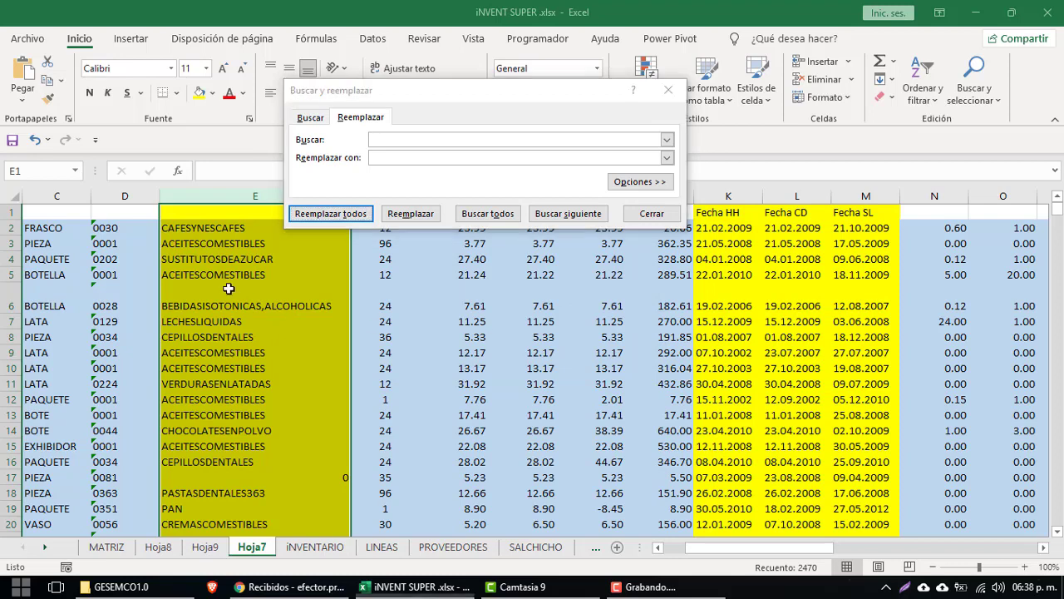
# Step: Dismiss the replacements message and drag the Buscar y reemplazar dialog aside
pyautogui.click(213, 230)
pyautogui.click(420, 69)
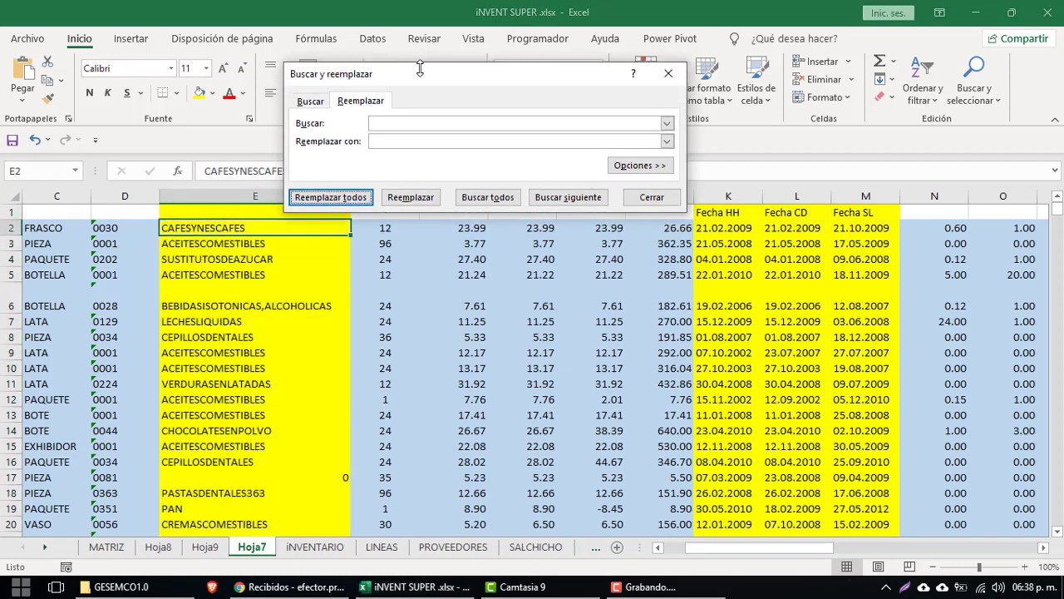
pyautogui.moveTo(423, 79); pyautogui.dragTo(547, 77)
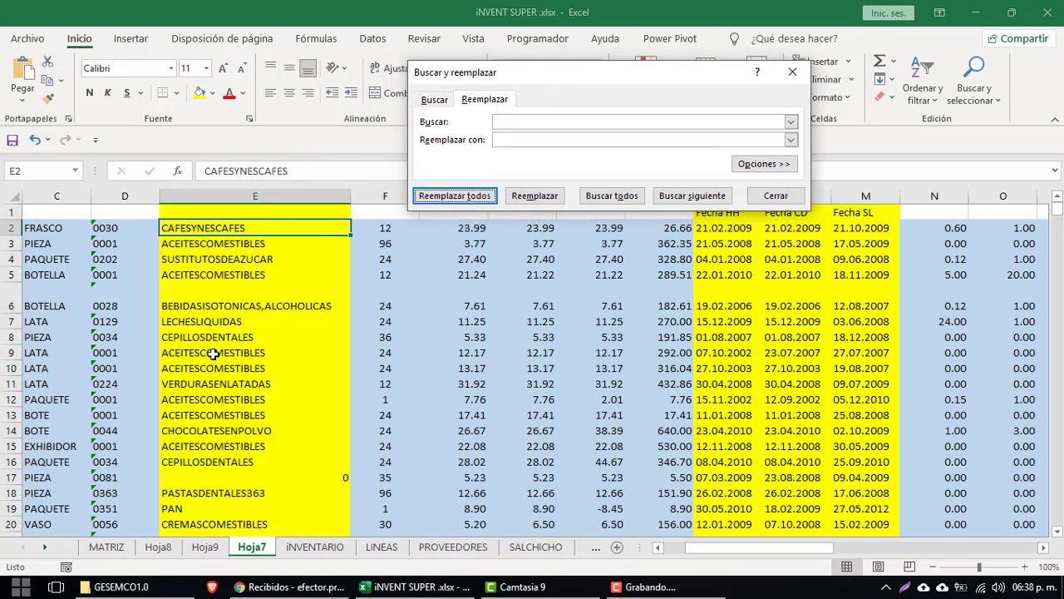
# Step: Check several cleaned category names, including the comma entry in E6, then reselect column E
pyautogui.click(249, 352)
pyautogui.click(249, 383)
pyautogui.click(250, 430)
pyautogui.click(249, 306)
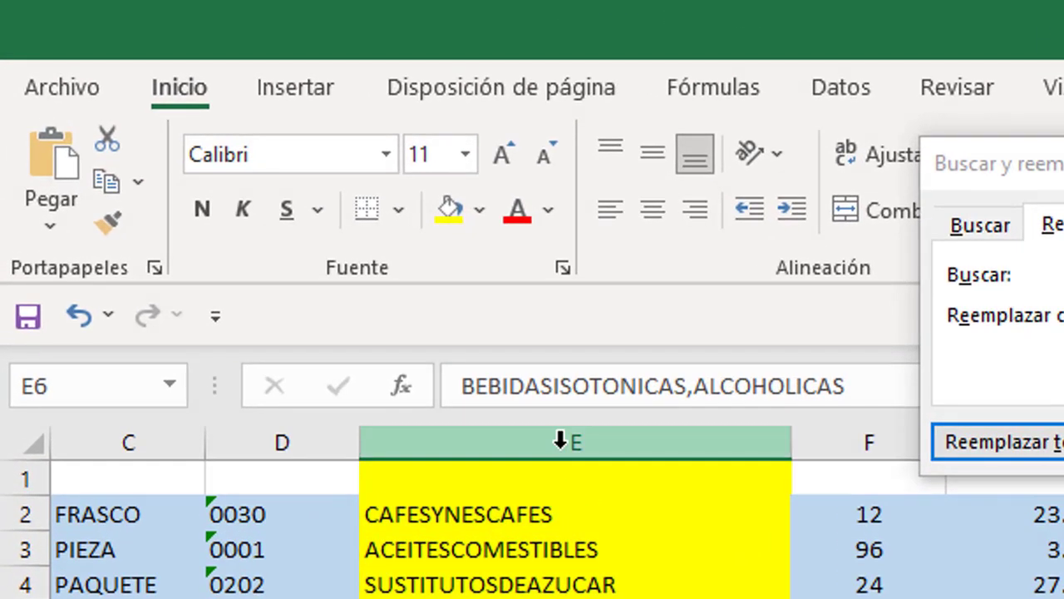
pyautogui.click(249, 195)
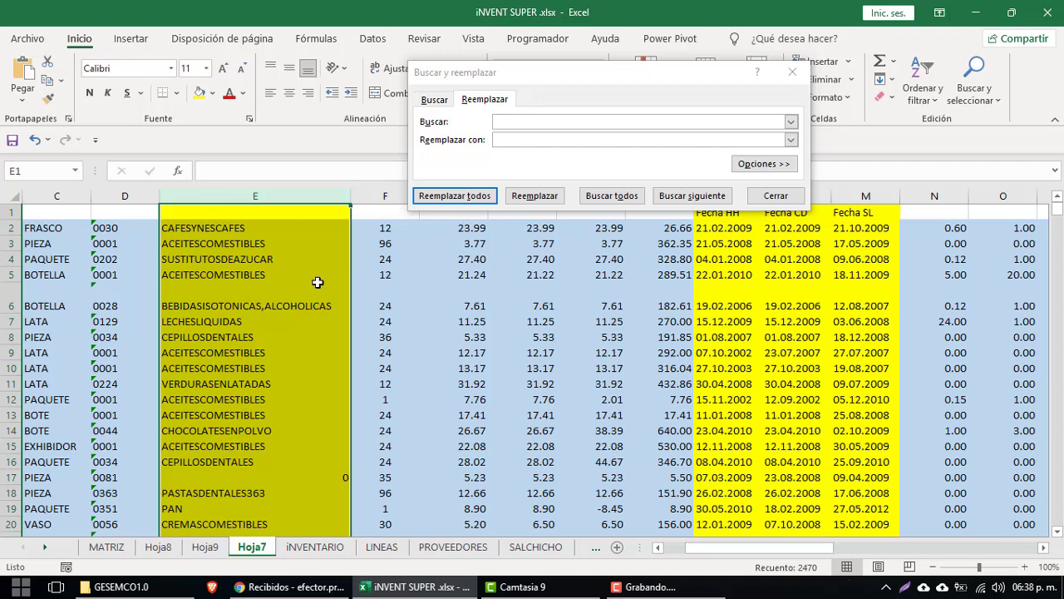
# Step: Replace every comma in column E with nothing (310 replacements)
pyautogui.click(502, 122)
pyautogui.write(',')
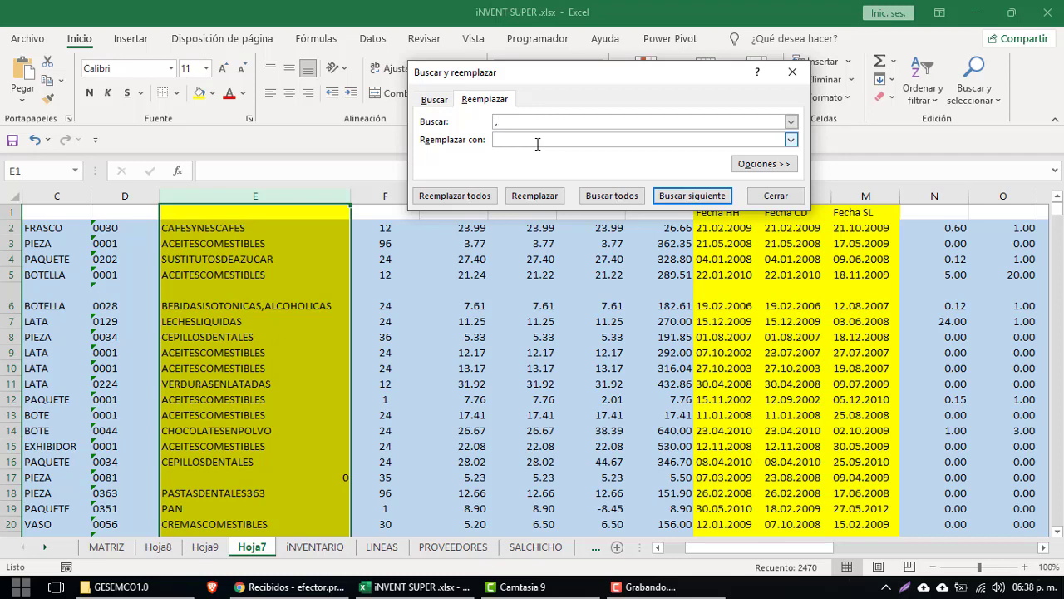
pyautogui.click(470, 197)
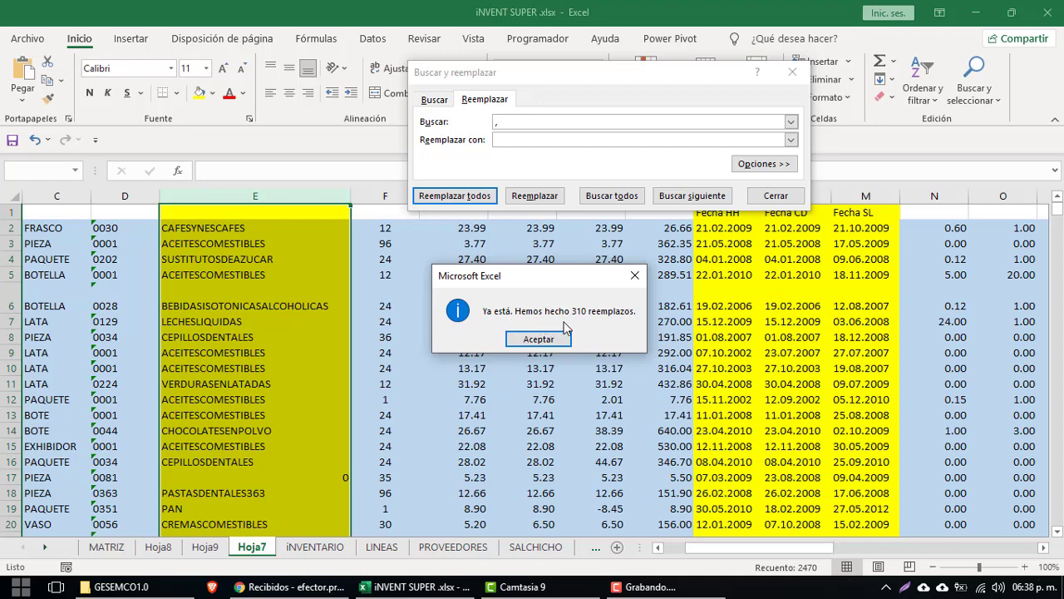
pyautogui.click(542, 340)
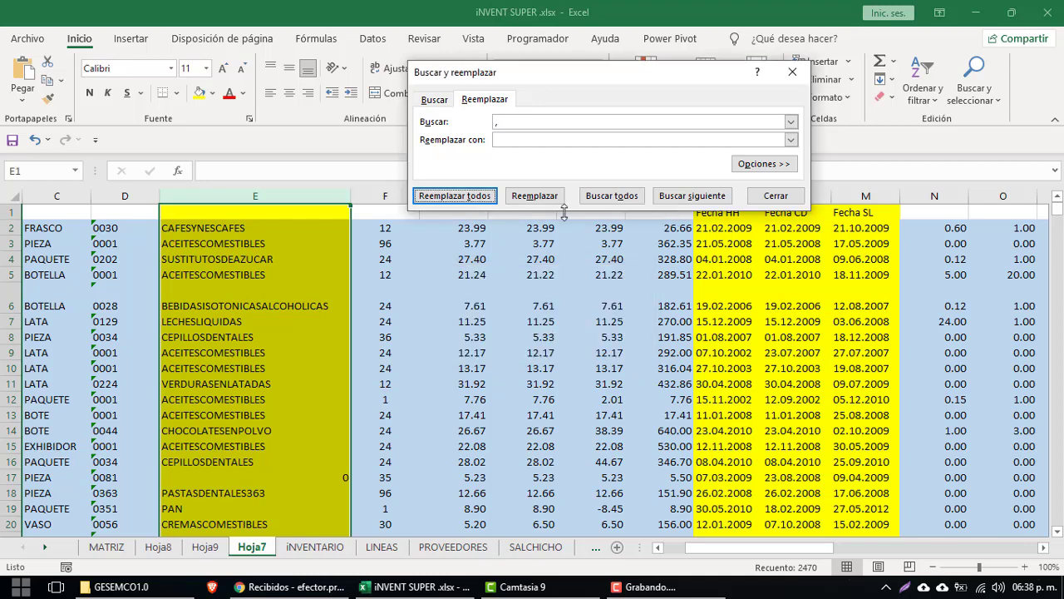
# Step: Scroll through the cleaned sheet and move the replace dialog up and left
pyautogui.click(522, 125)
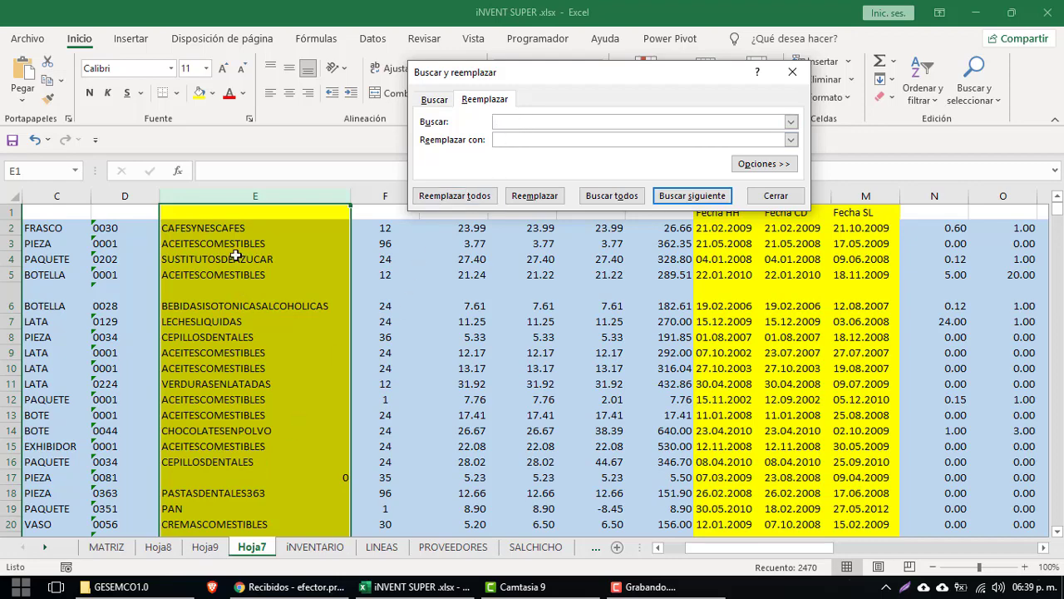
pyautogui.scroll(-5, 226, 462)
pyautogui.scroll(-4, 226, 462)
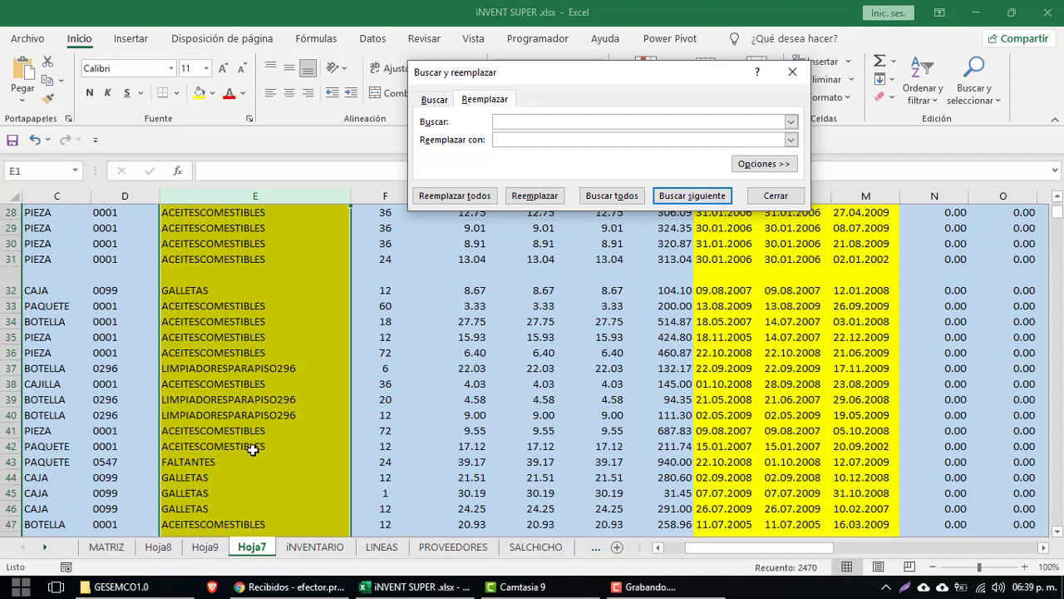
pyautogui.scroll(7, 251, 457)
pyautogui.scroll(2, 252, 457)
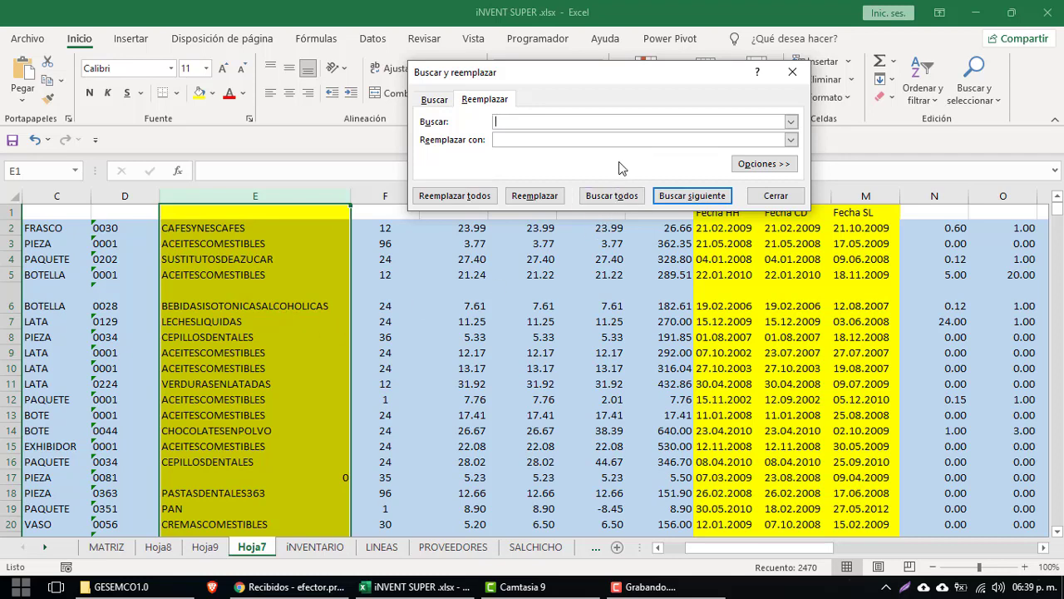
pyautogui.moveTo(643, 80); pyautogui.dragTo(483, 55)
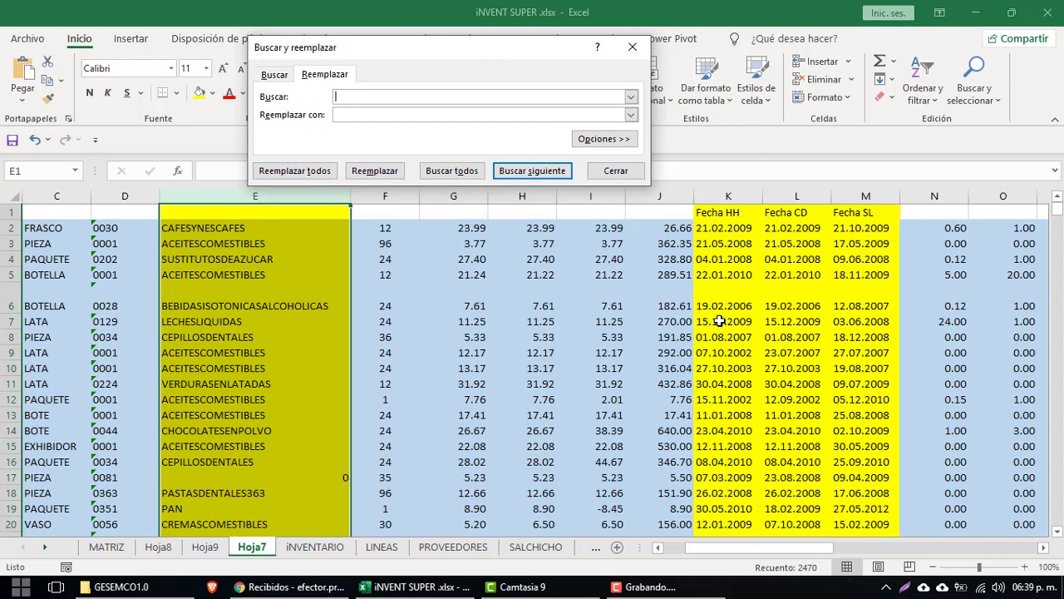
# Step: Check the dotted date in K2, then select date columns K through M
pyautogui.click(734, 196)
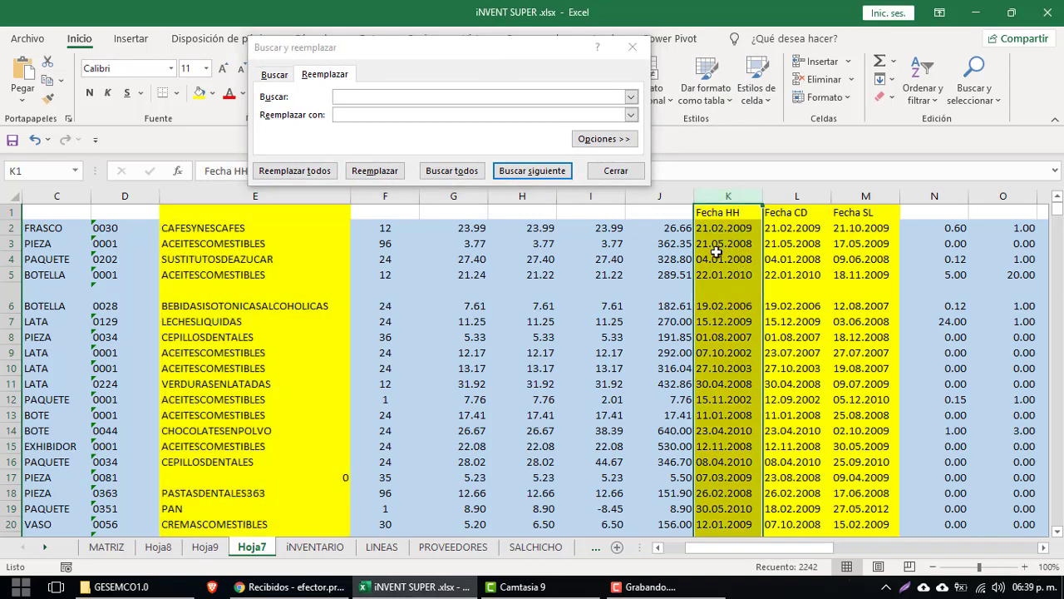
pyautogui.click(708, 238)
pyautogui.click(719, 230)
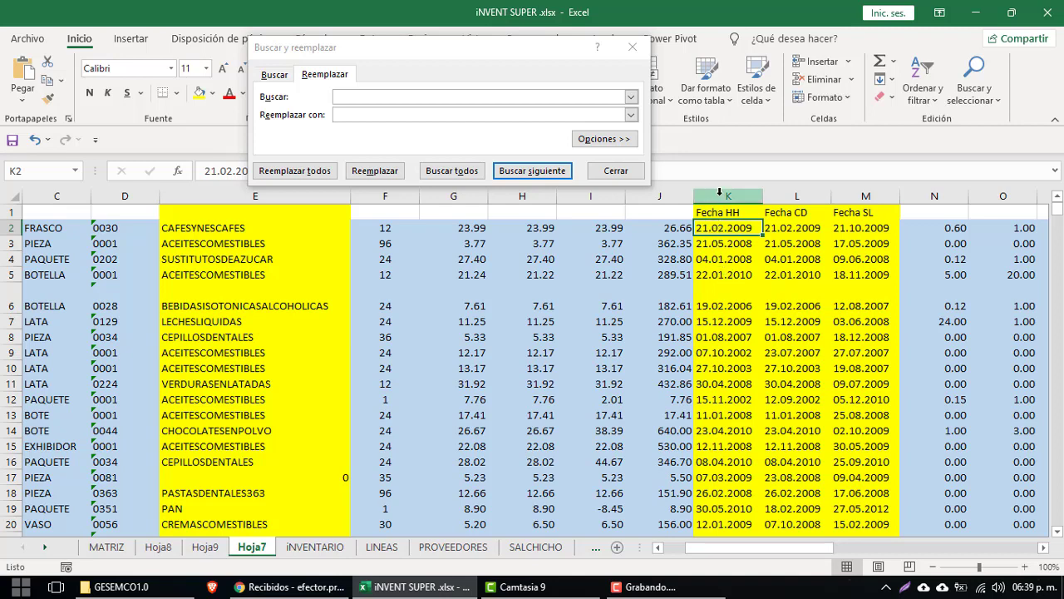
pyautogui.moveTo(719, 194); pyautogui.dragTo(857, 216)
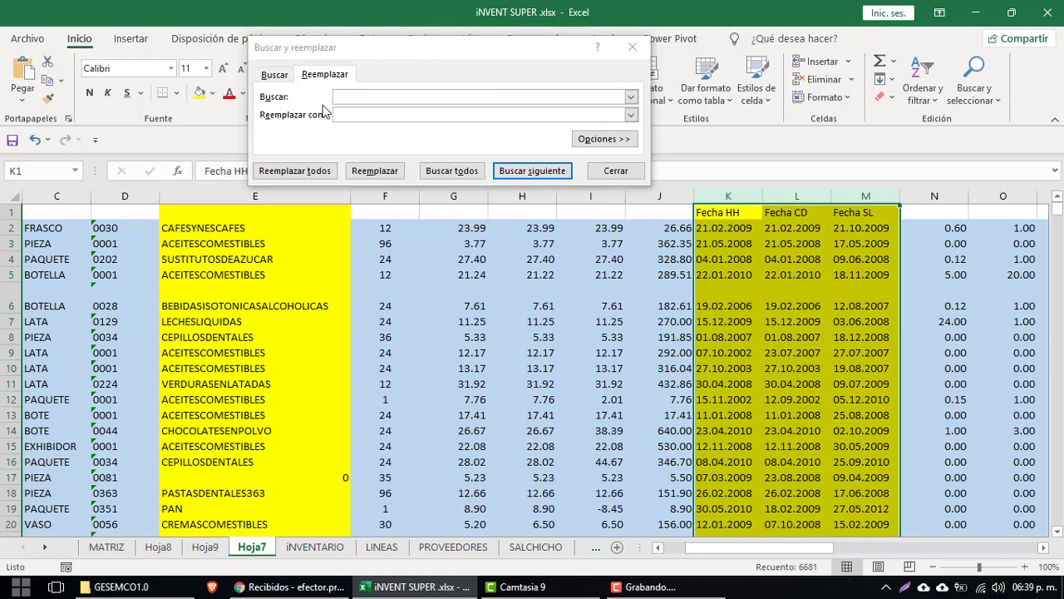
# Step: Replace every '.' with '/' in columns K–M (13356 replacements) and close the dialog
pyautogui.click(349, 99)
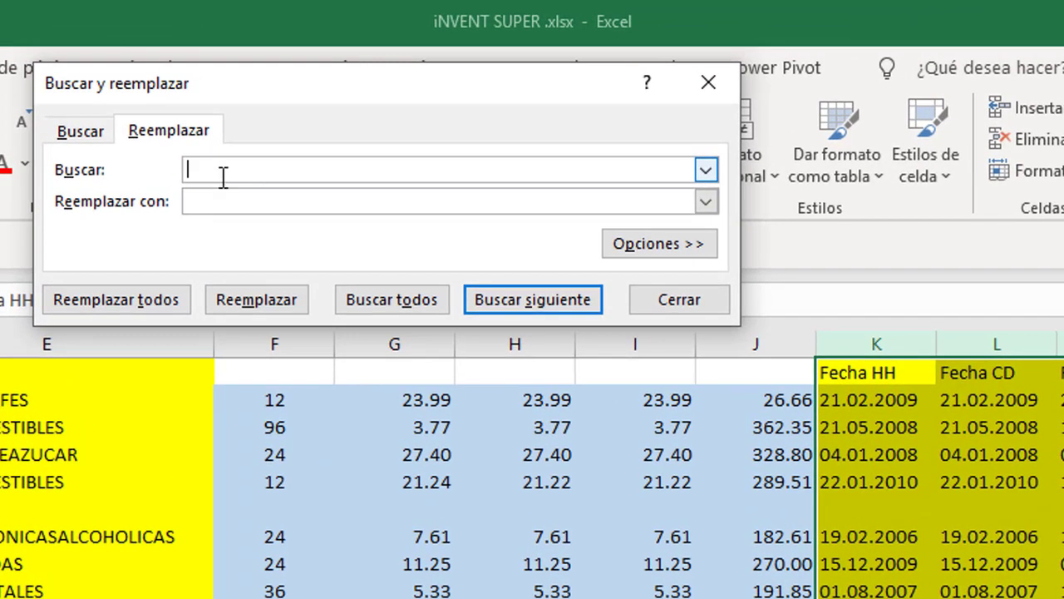
pyautogui.write('.')
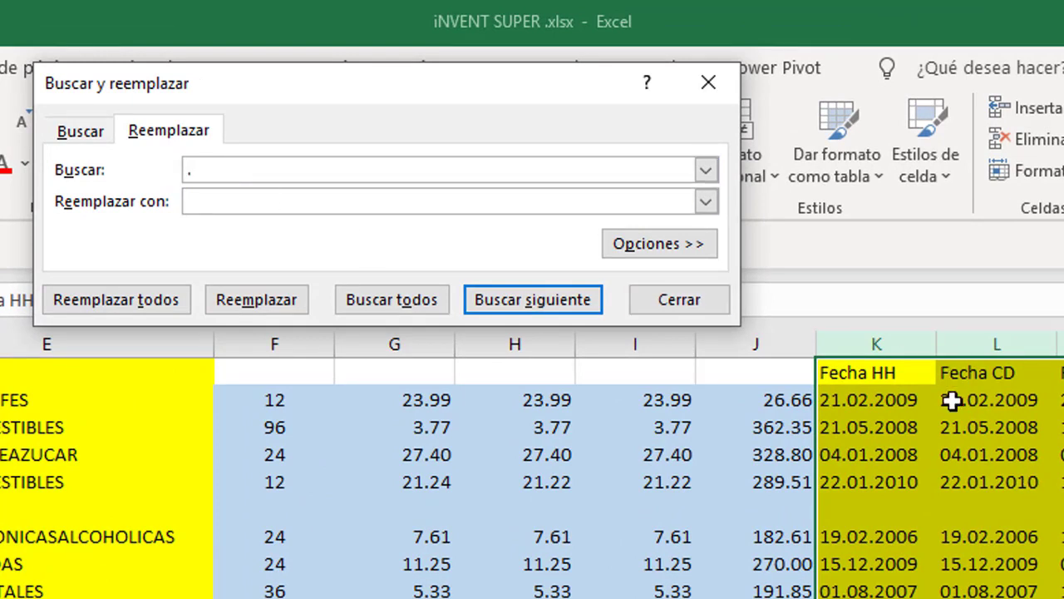
pyautogui.click(245, 205)
pyautogui.write('-')
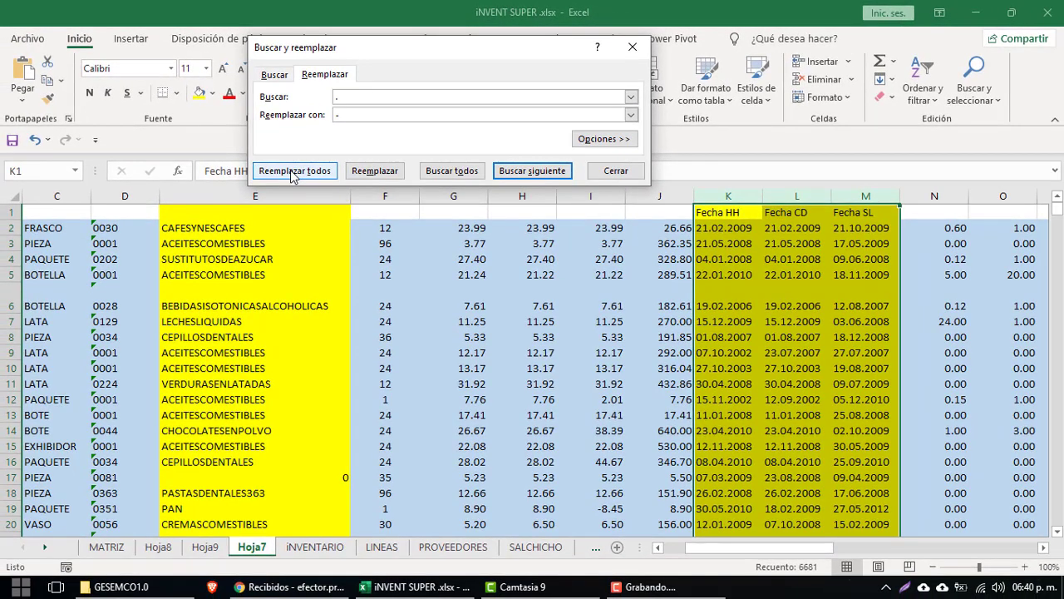
pyautogui.click(293, 171)
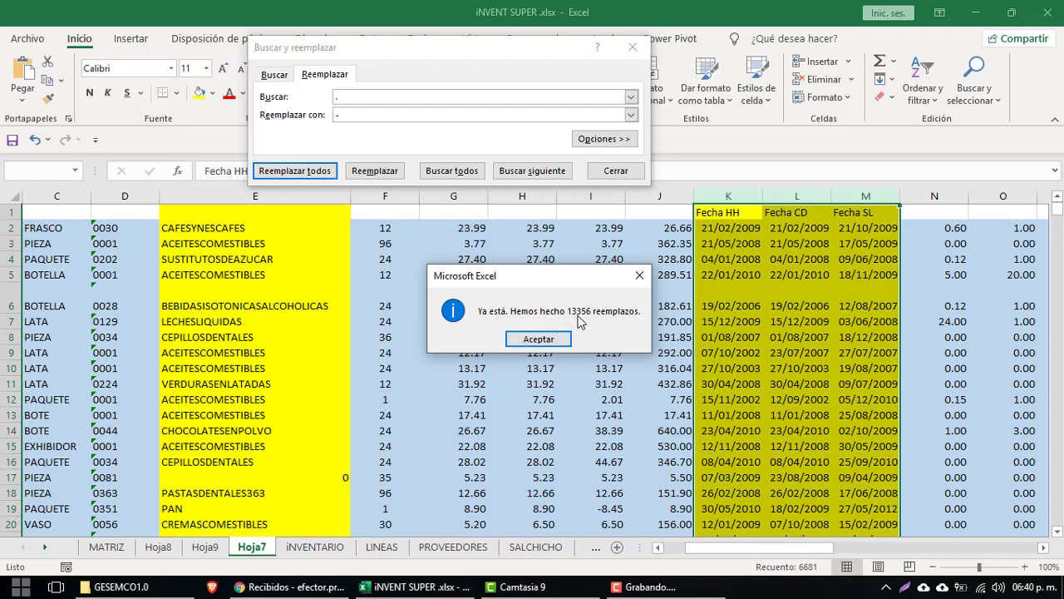
pyautogui.click(553, 343)
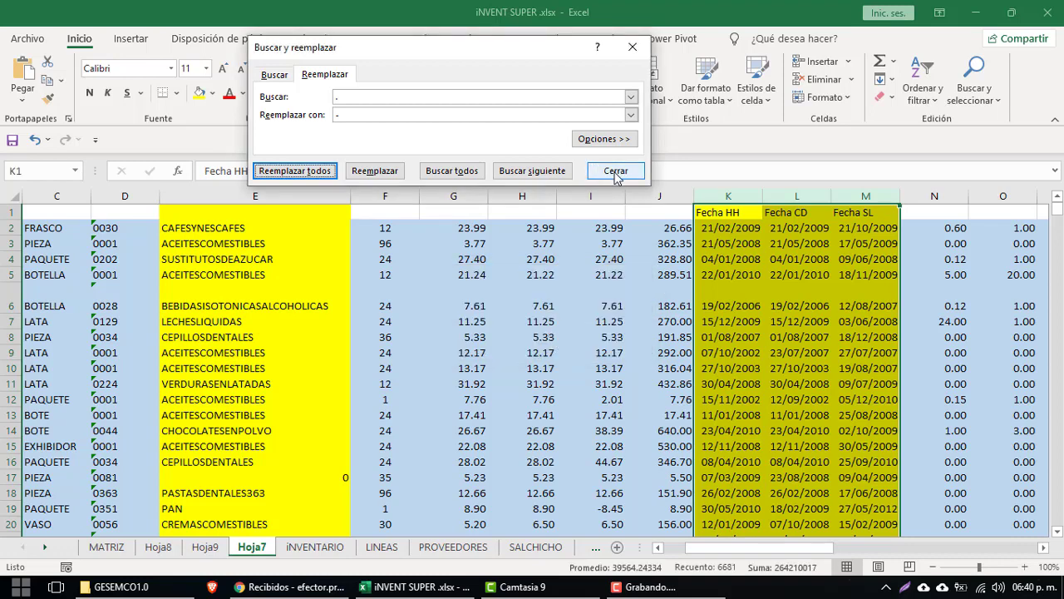
pyautogui.click(615, 172)
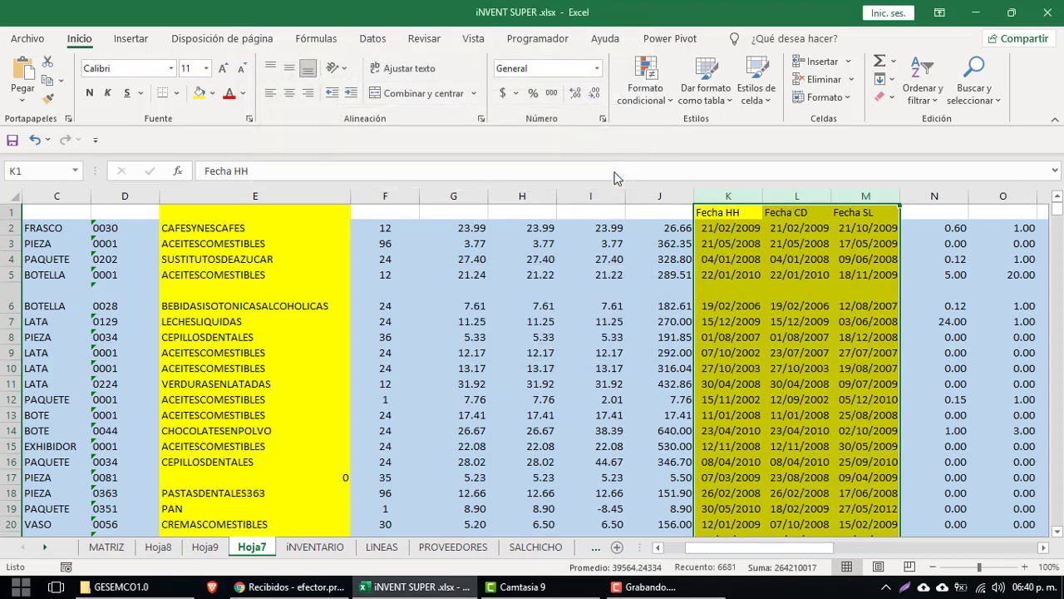
pyautogui.click(723, 243)
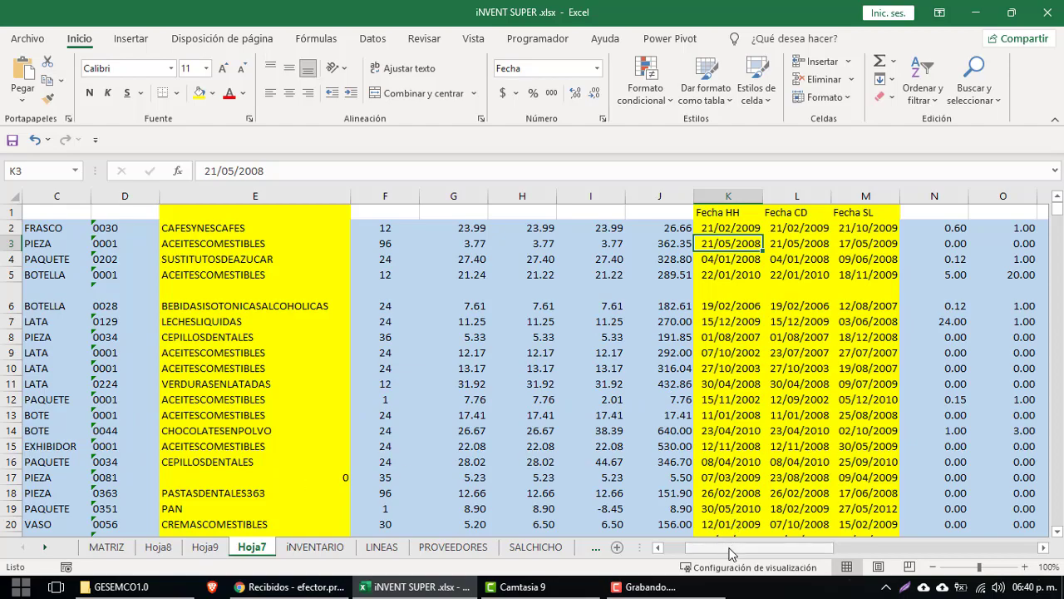
pyautogui.moveTo(733, 548); pyautogui.dragTo(837, 549)
pyautogui.moveTo(869, 551)
pyautogui.mouseDown()
pyautogui.moveTo(901, 551)
pyautogui.moveTo(347, 487)
pyautogui.mouseUp()
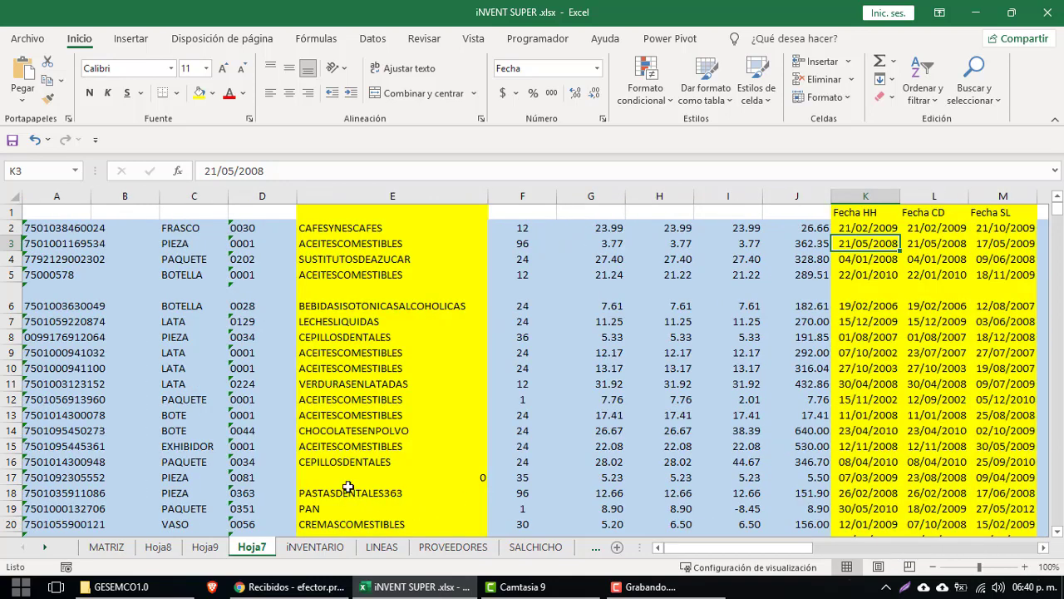